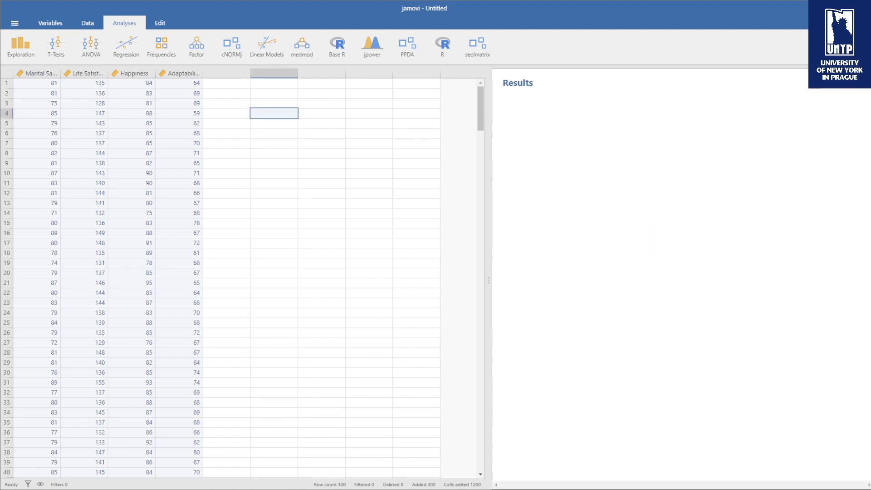
# Start a Linear Regression analysis
pyautogui.click(223, 184)
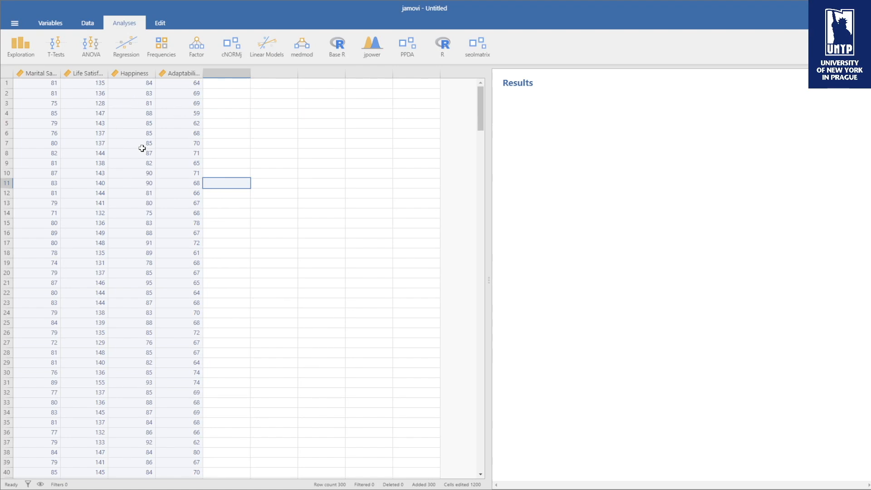
pyautogui.click(144, 56)
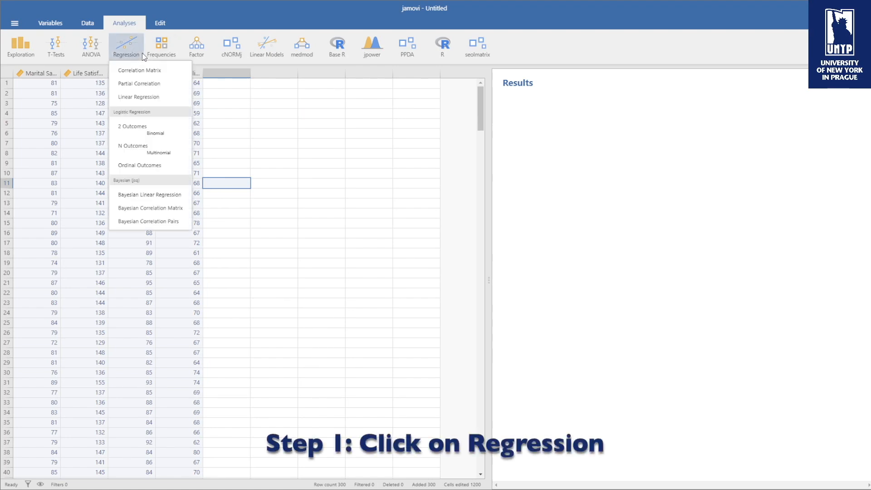
pyautogui.click(129, 99)
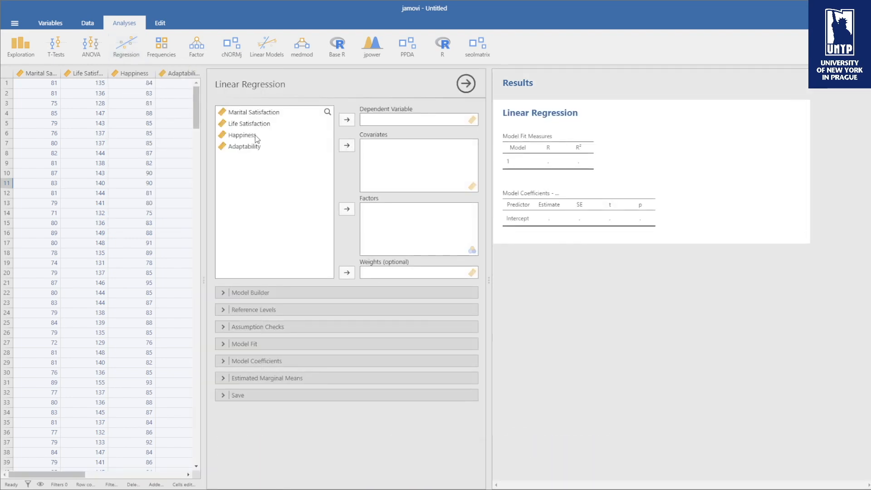
# Set Marital Satisfaction as the dependent variable and Life Satisfaction, Happiness and Adaptability as covariates
pyautogui.click(256, 112)
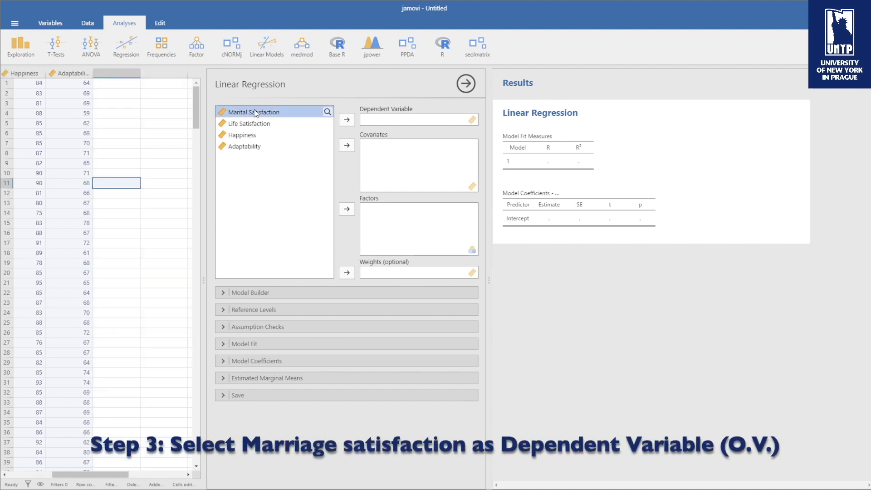
pyautogui.click(347, 120)
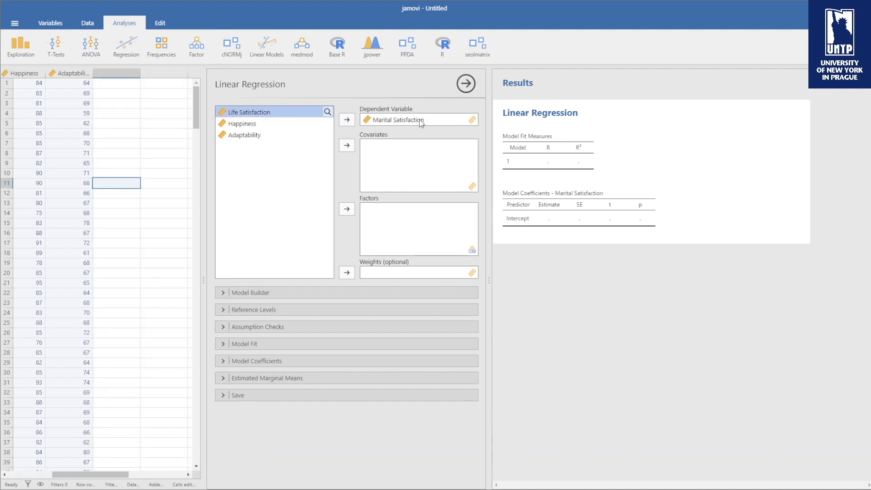
pyautogui.keyDown('shift'); pyautogui.click(264, 133); pyautogui.keyUp('shift')
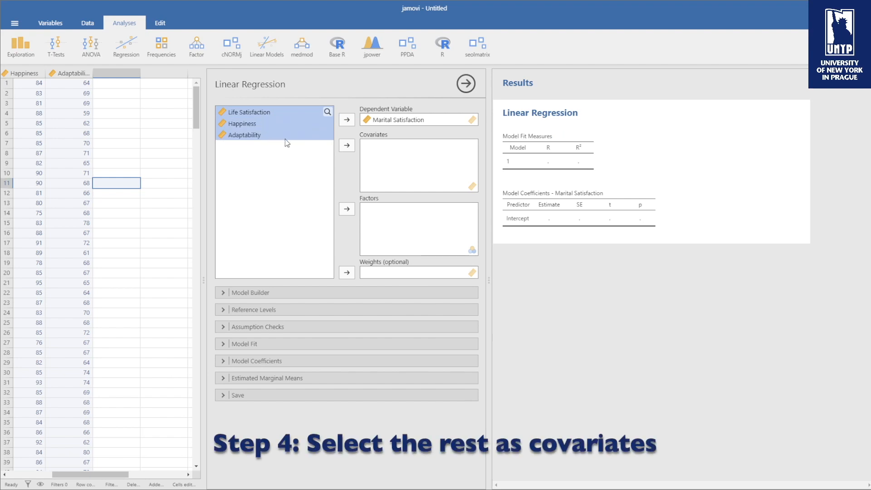
pyautogui.click(346, 146)
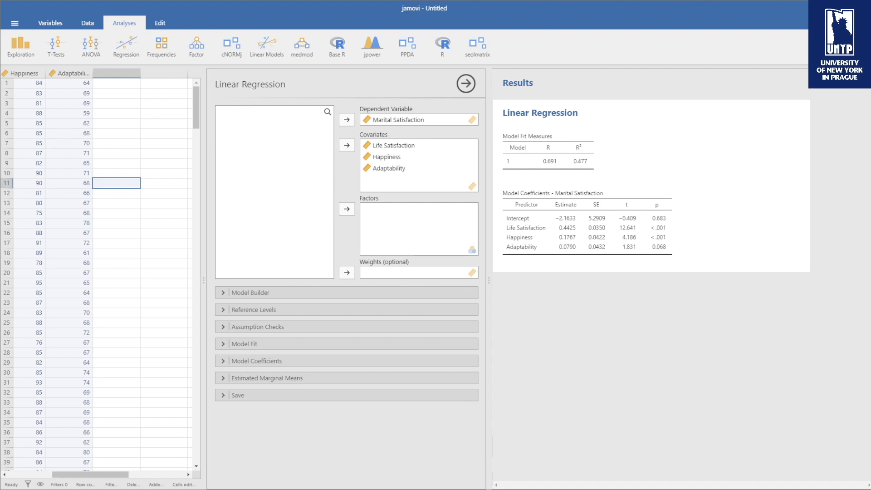
# Enable the autocorrelation test, collinearity statistics, normality test, residual plots and Cook's distance assumption checks
pyautogui.click(222, 326)
pyautogui.click(238, 356)
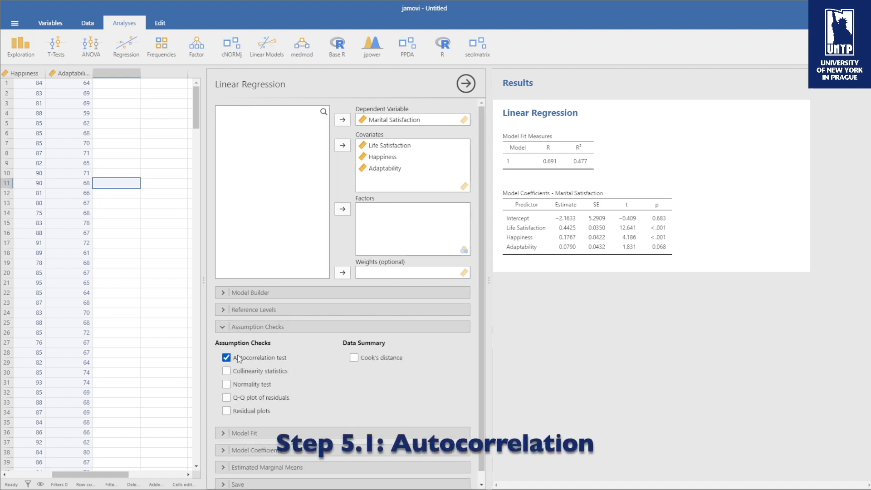
pyautogui.click(241, 370)
pyautogui.click(244, 385)
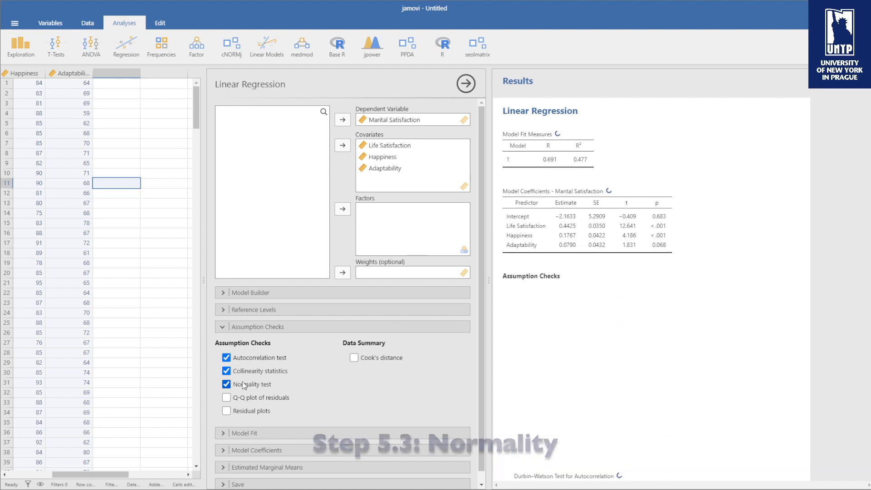
pyautogui.click(247, 411)
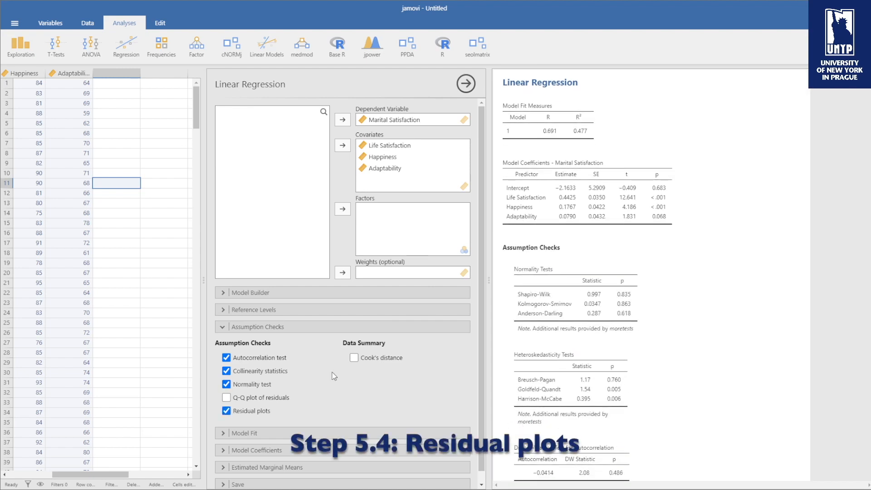
pyautogui.click(354, 358)
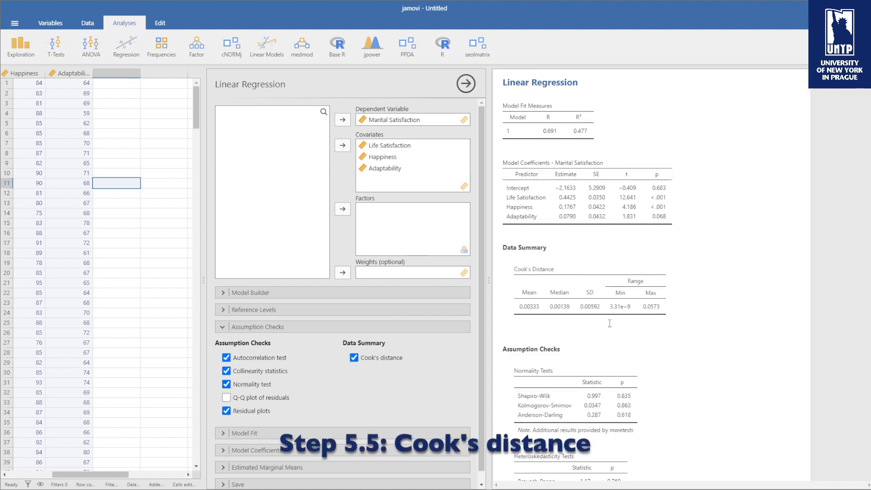
# Examine the Cook's distance, assumption check results and residual plots in the output
pyautogui.scroll(-10, 651, 323)
pyautogui.scroll(-10, 650, 323)
pyautogui.scroll(20, 653, 326)
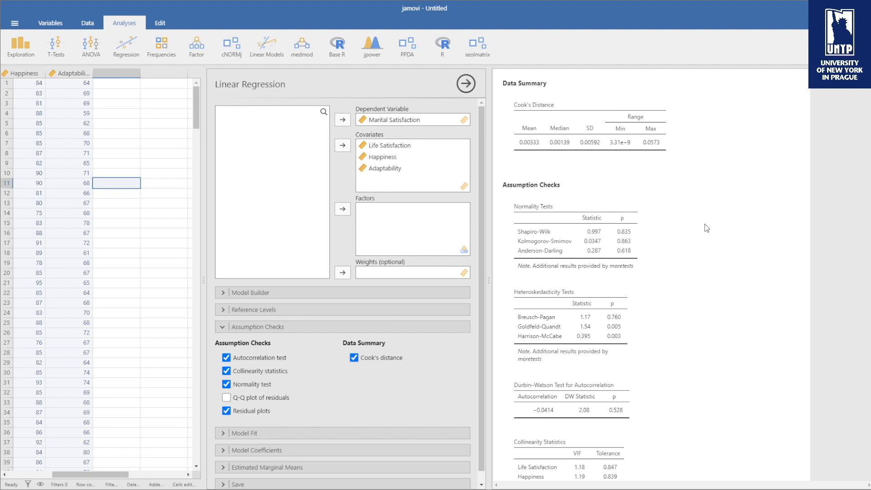
pyautogui.scroll(4, 704, 224)
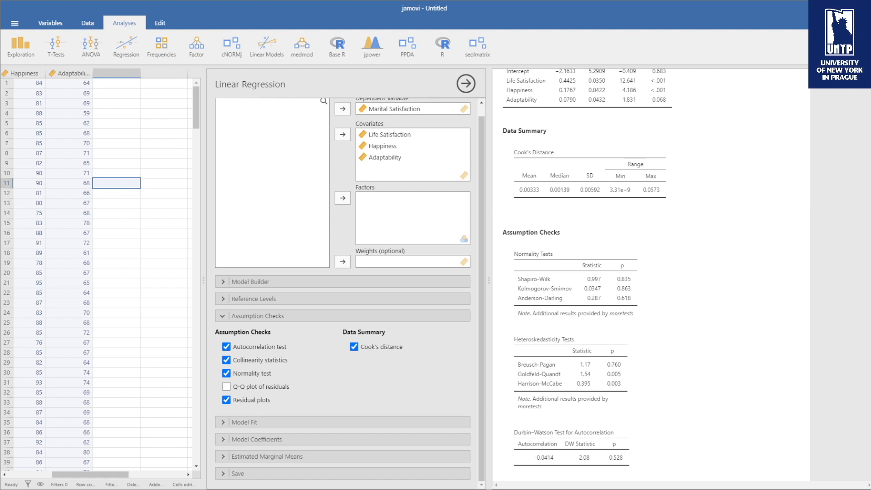
pyautogui.scroll(-5, 588, 274)
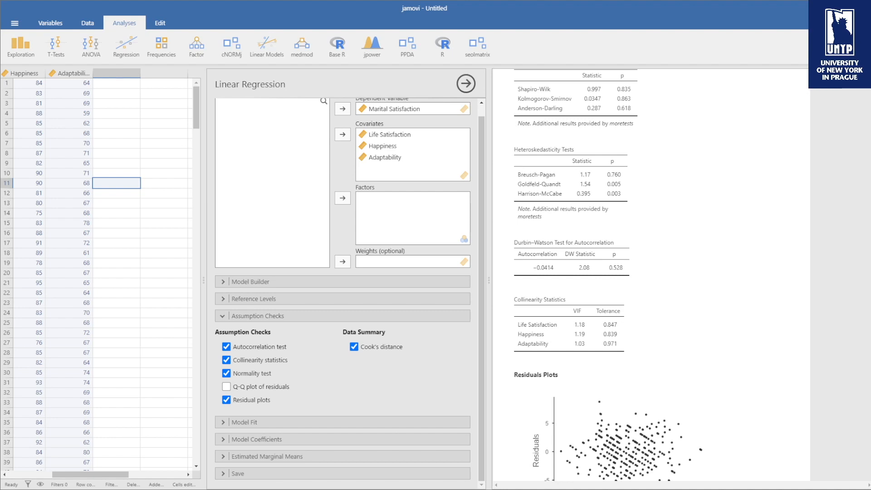
pyautogui.scroll(-2, 595, 275)
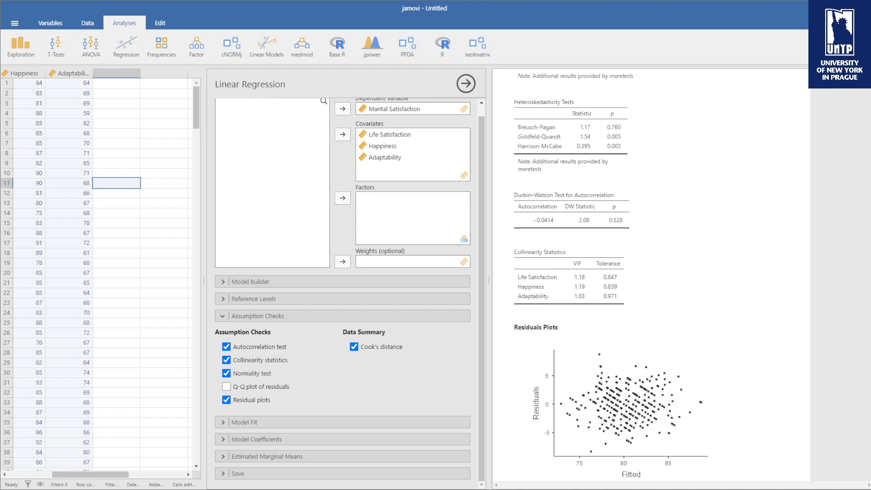
pyautogui.scroll(-3, 649, 273)
pyautogui.scroll(-1, 648, 272)
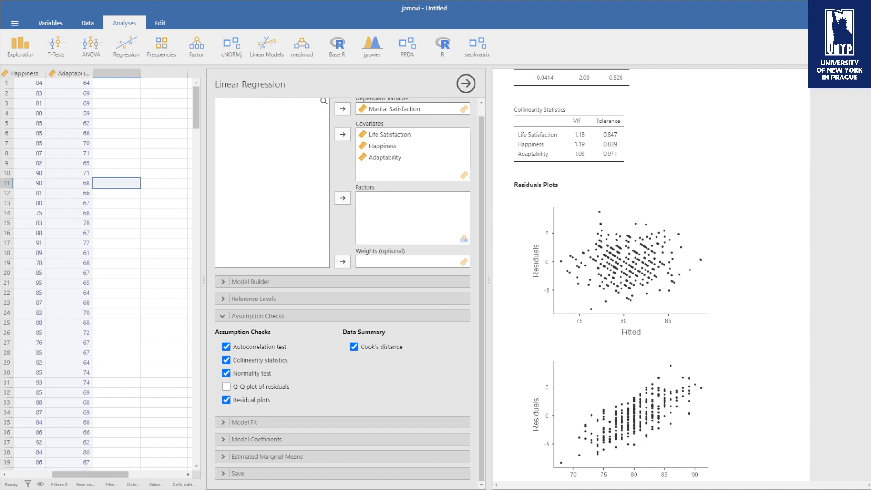
pyautogui.scroll(11, 651, 275)
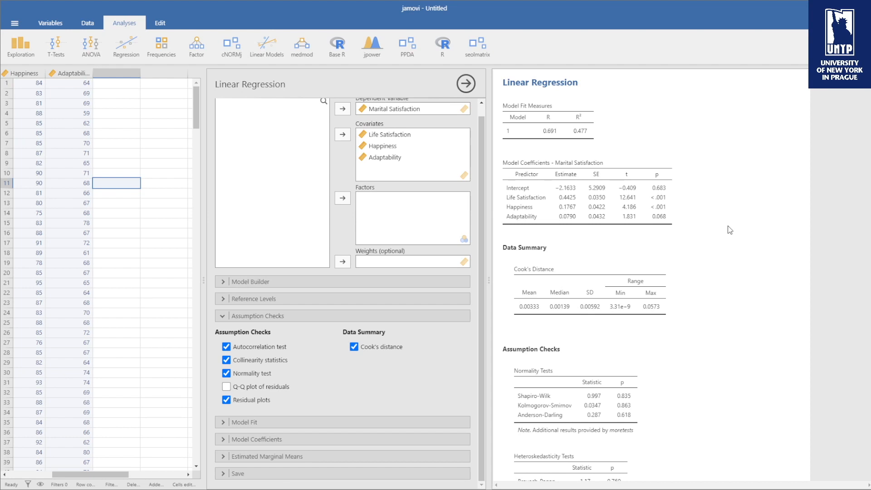
# Set the model fit measures to R² and Adjusted R² without R, and add the overall F test
pyautogui.click(230, 316)
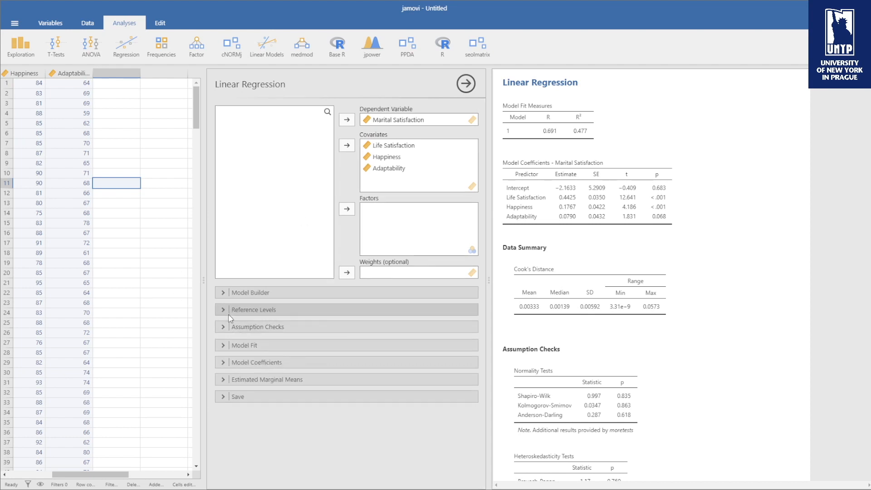
pyautogui.click(247, 344)
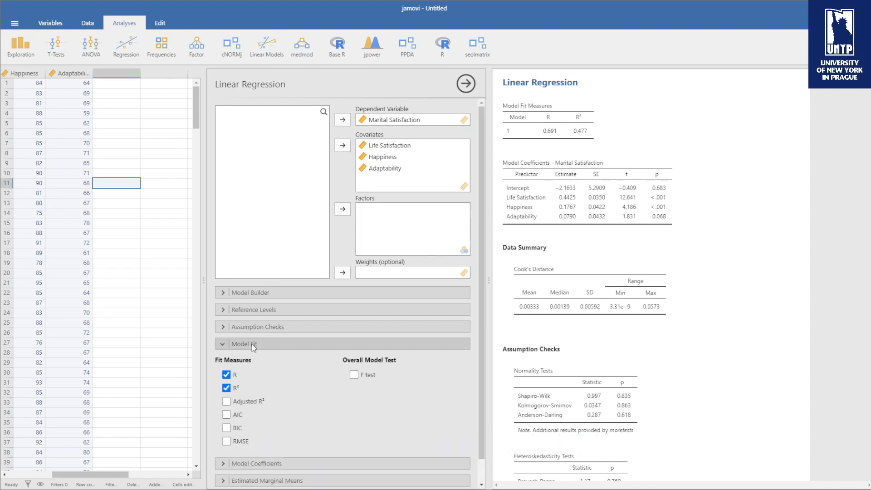
pyautogui.click(226, 401)
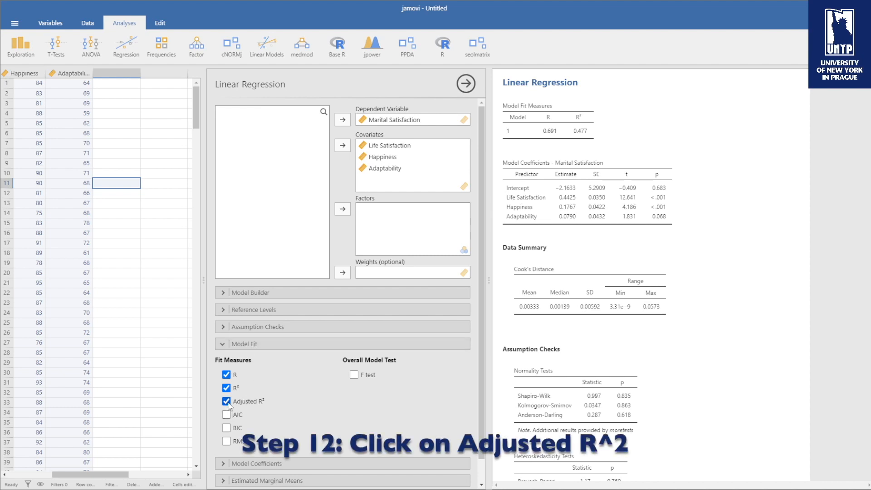
pyautogui.click(227, 388)
pyautogui.click(228, 376)
pyautogui.click(228, 387)
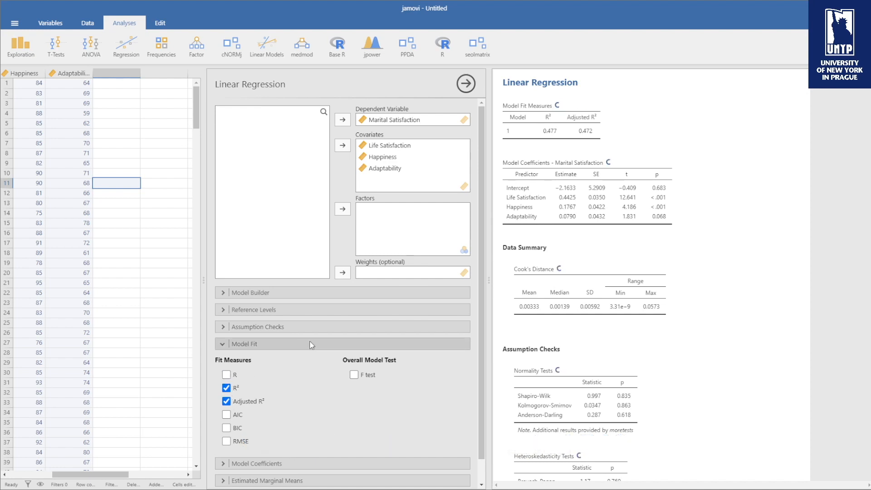
pyautogui.click(357, 376)
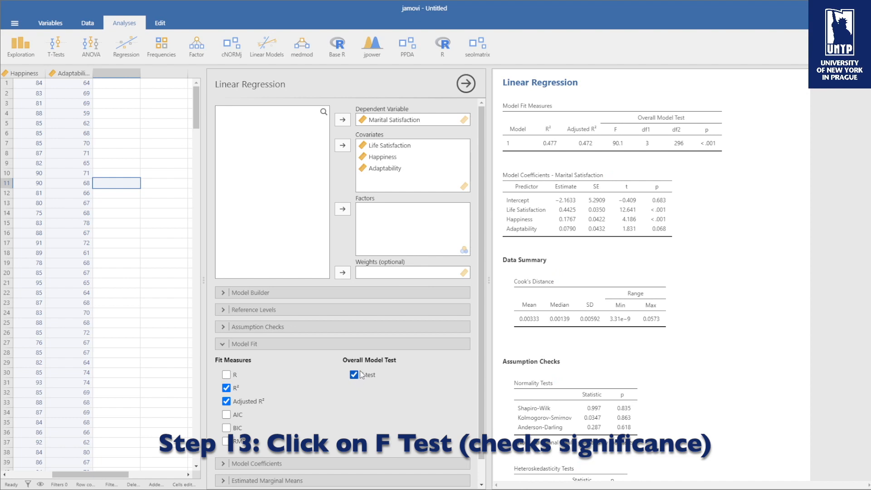
pyautogui.click(225, 346)
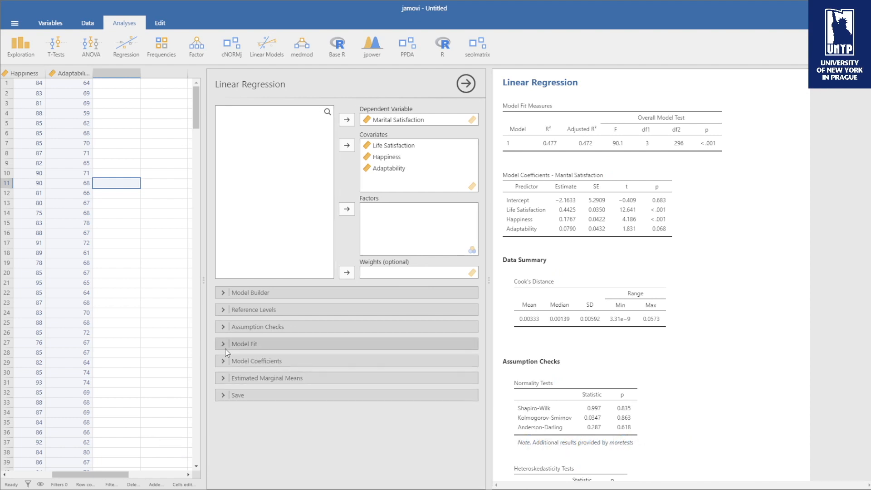
# Add standardized estimates to the model coefficients table
pyautogui.click(225, 361)
pyautogui.click(354, 391)
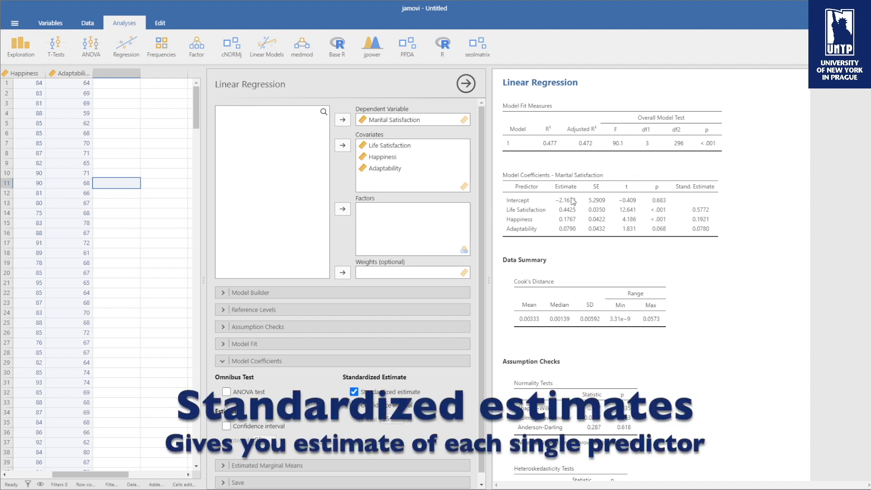
pyautogui.click(219, 361)
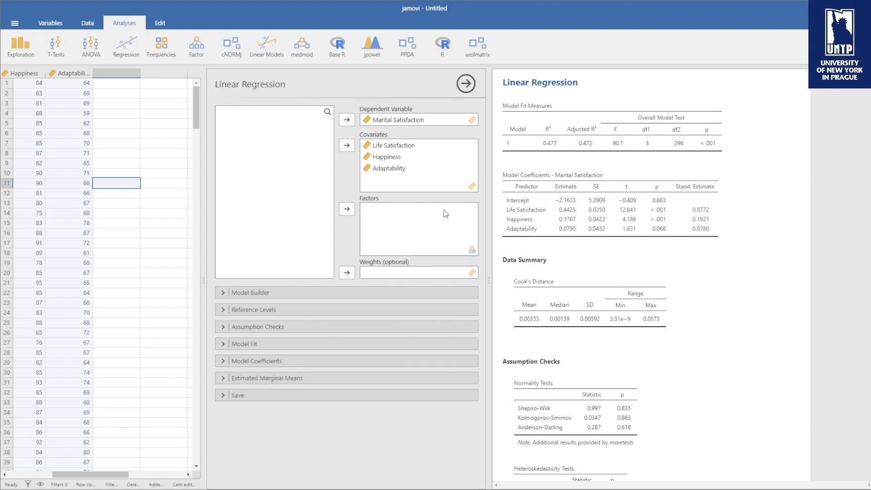